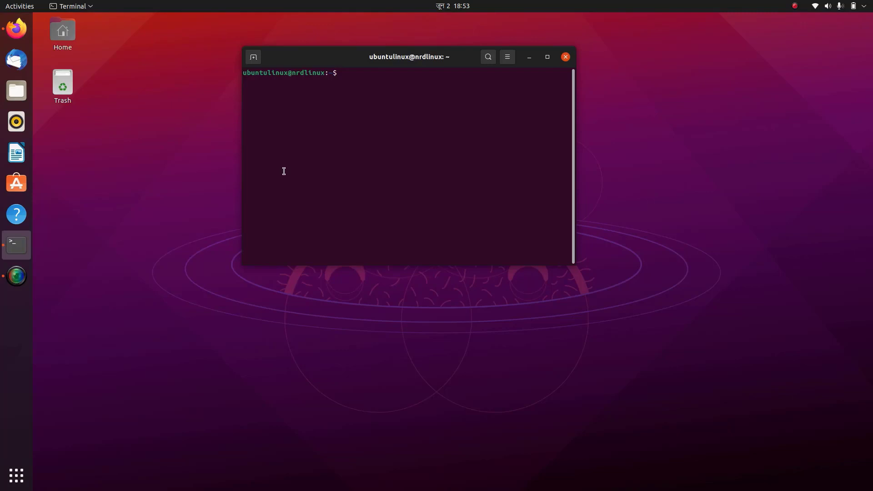
# Run 'sudo add-apt-repository ppa:yannubuntu/boot-repair', authenticate with the password and confirm
pyautogui.rightClick(358, 76)
pyautogui.click(407, 105)
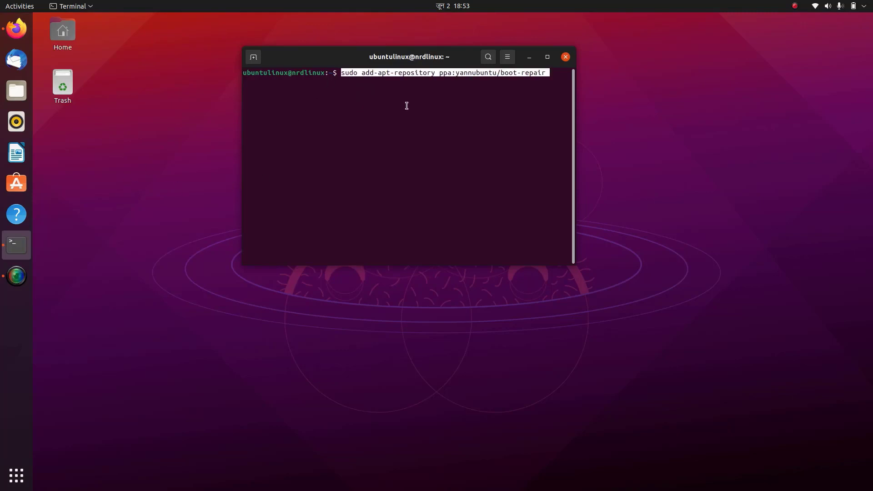
pyautogui.press('Return')
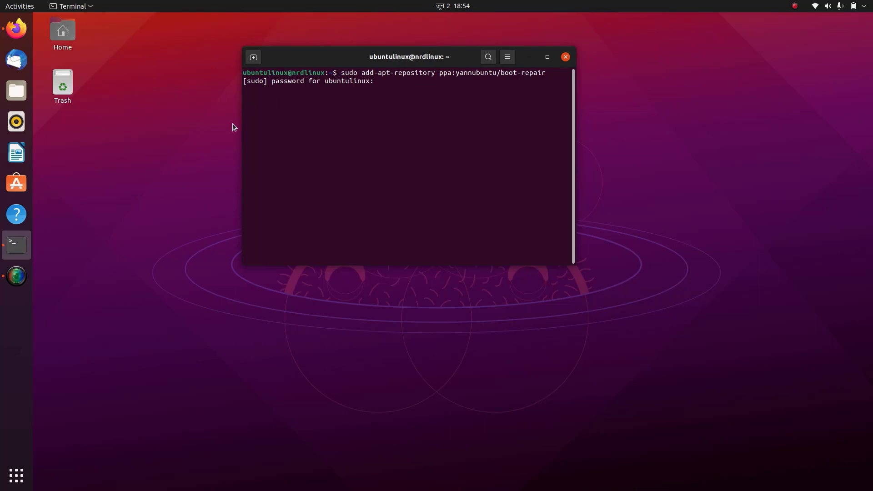
pyautogui.press('Return')
pyautogui.press('Return')
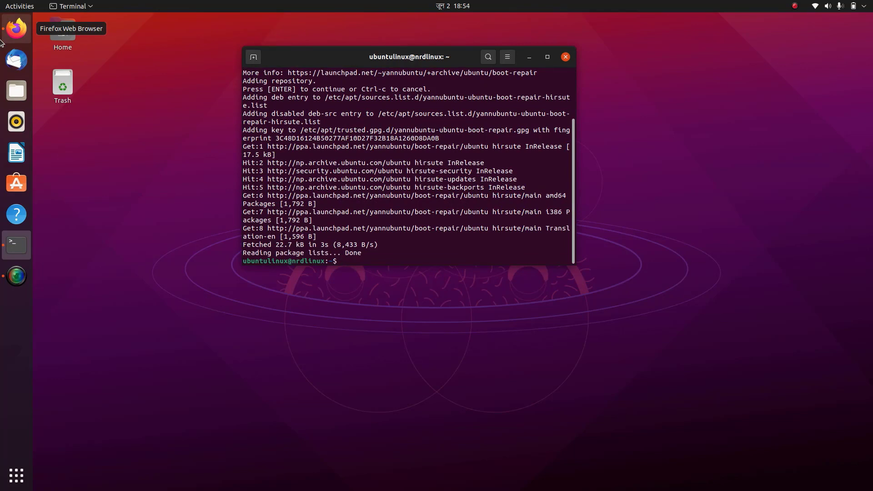
# Run 'sudo apt-get update', then 'sudo apt-get install -y boot-repair && boot-repair'
pyautogui.rightClick(366, 264)
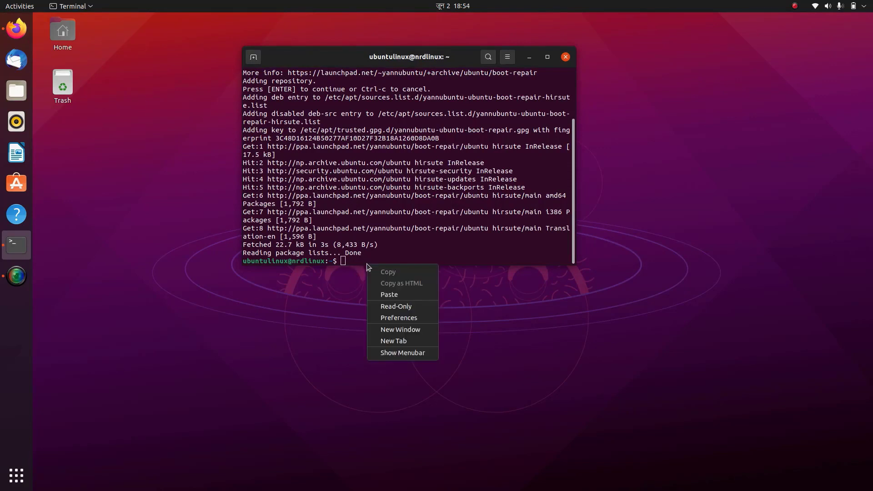
pyautogui.click(391, 295)
pyautogui.press('Return')
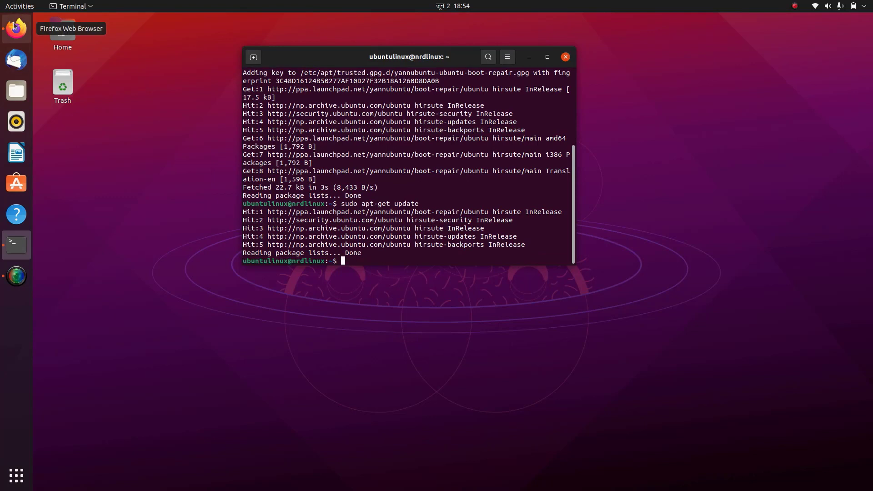
pyautogui.rightClick(363, 262)
pyautogui.click(389, 293)
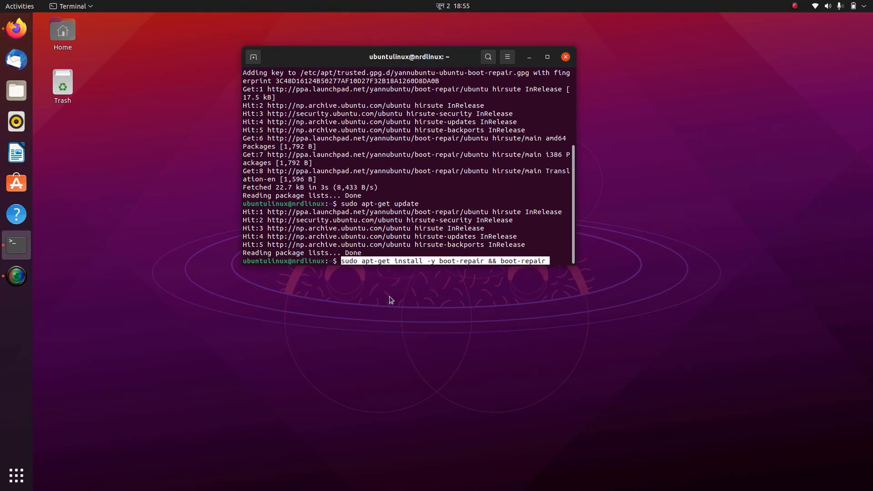
pyautogui.press('Return')
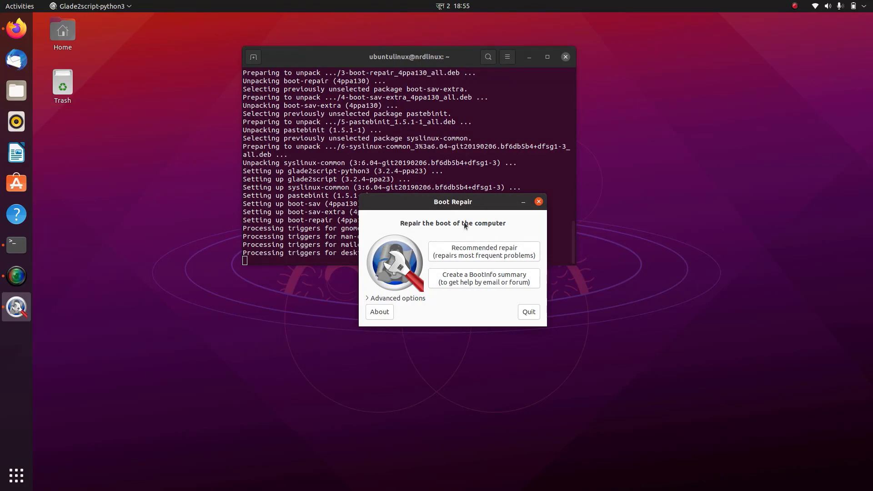
# Relaunch Boot Repair from Show Applications and authenticate with the administrator password
pyautogui.moveTo(438, 202); pyautogui.dragTo(457, 170)
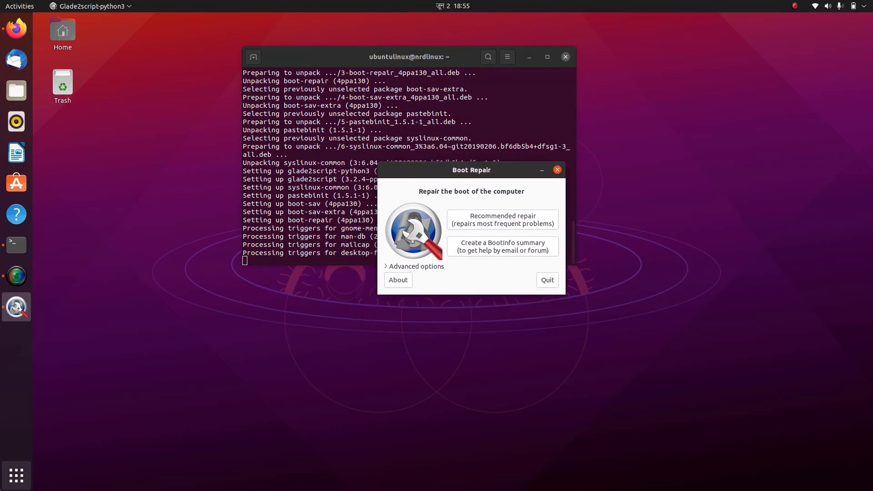
pyautogui.click(17, 475)
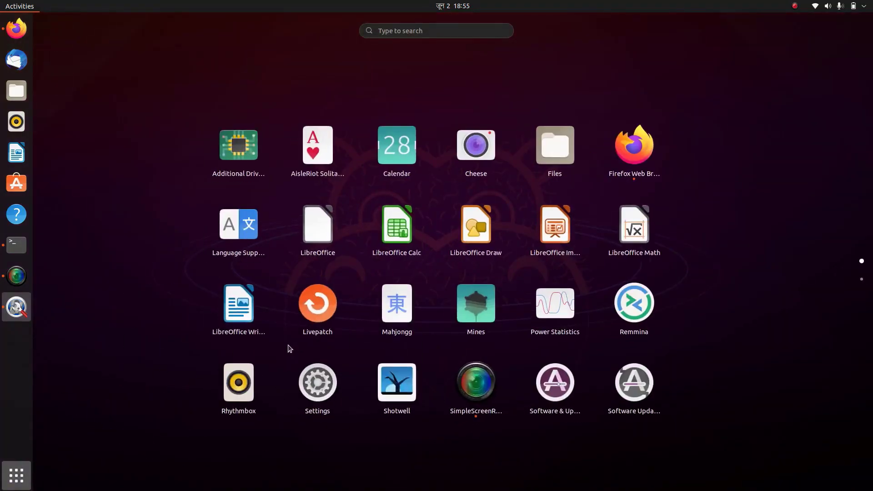
pyautogui.scroll(-1, 343, 368)
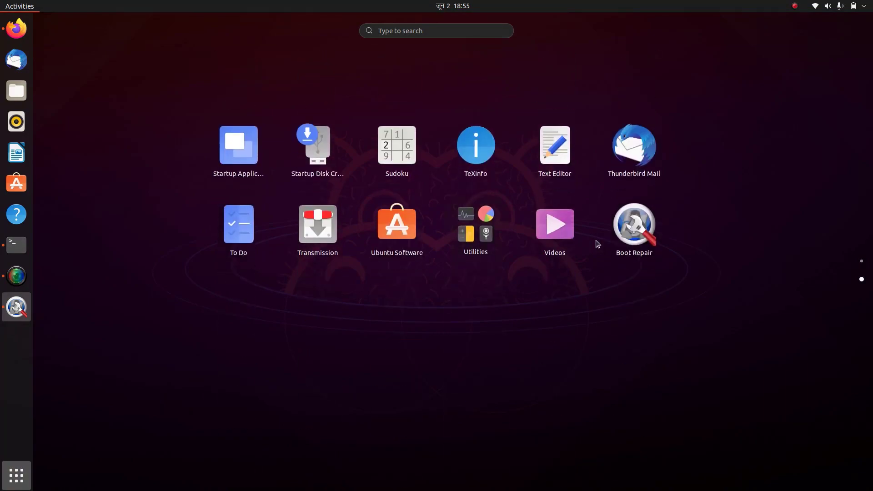
pyautogui.click(632, 235)
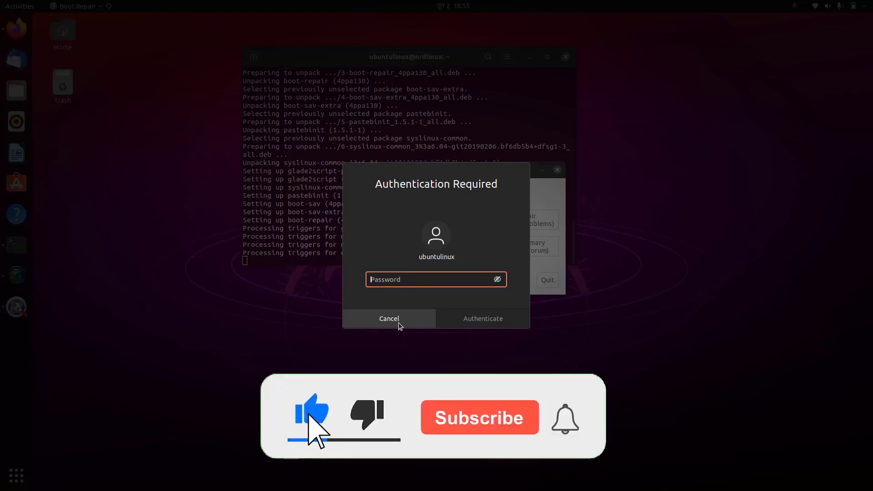
pyautogui.write('**')
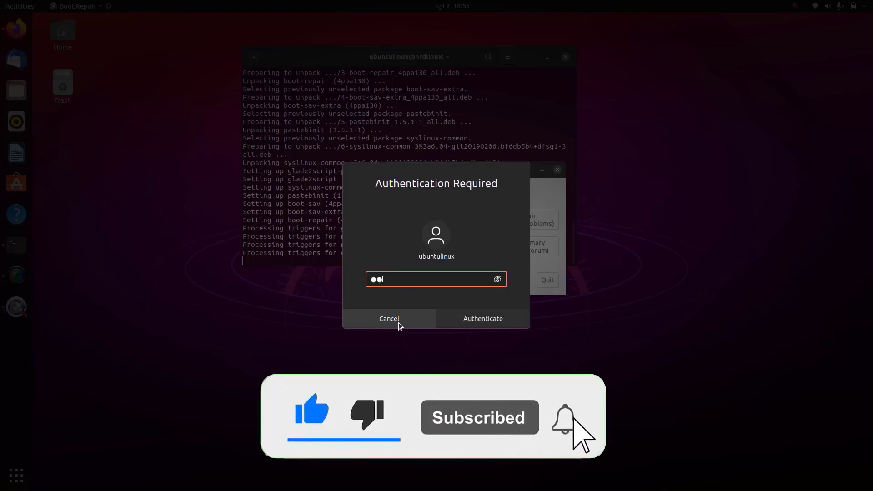
pyautogui.write('****')
pyautogui.press('Return')
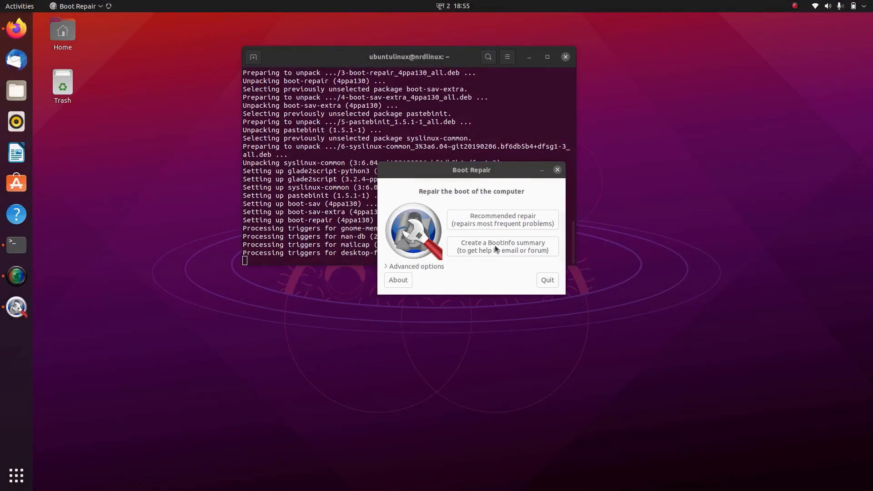
# Run Recommended repair, decline the pastebin upload, and acknowledge the 'Boot successfully repaired' message
pyautogui.click(509, 220)
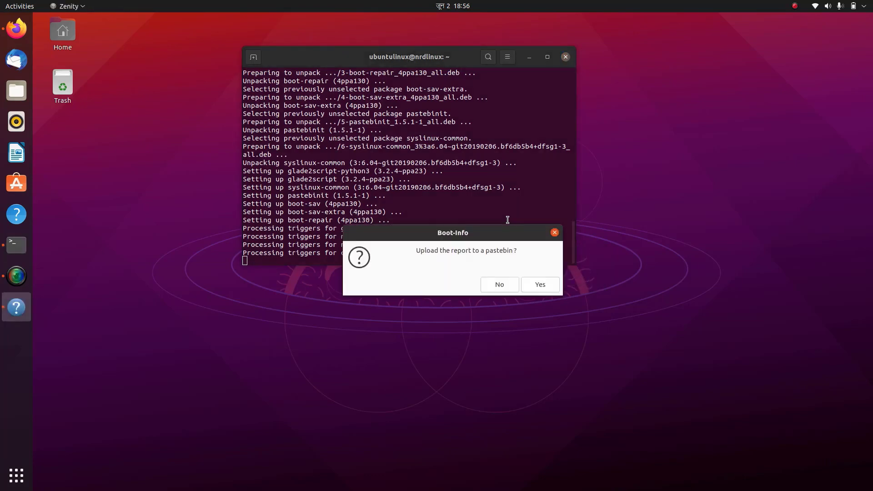
pyautogui.click(511, 287)
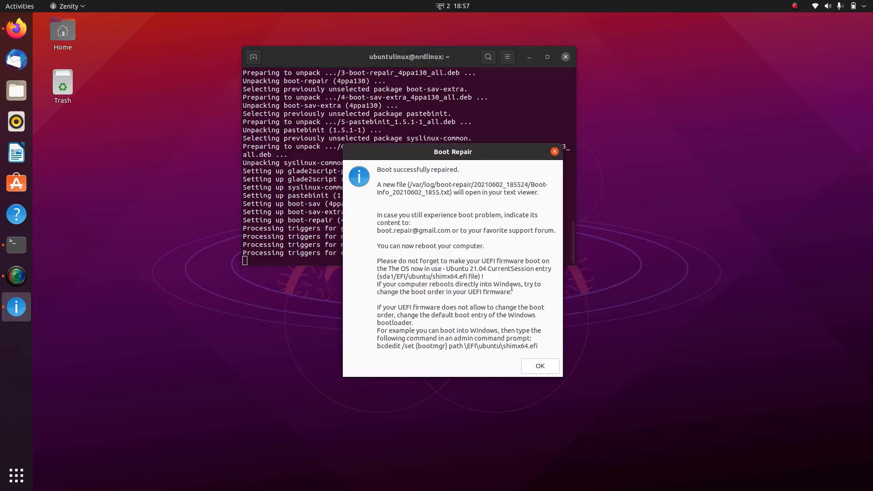
pyautogui.click(549, 371)
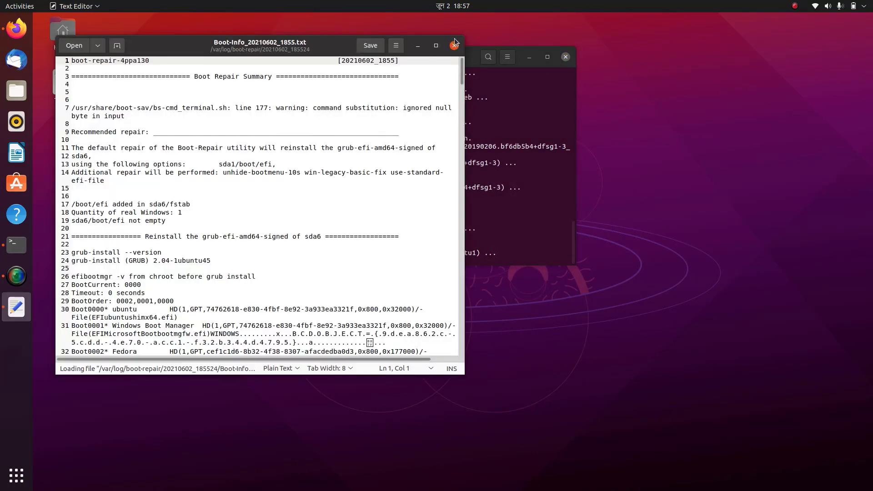
# Close the Text Editor window showing the Boot-Info report
pyautogui.click(455, 46)
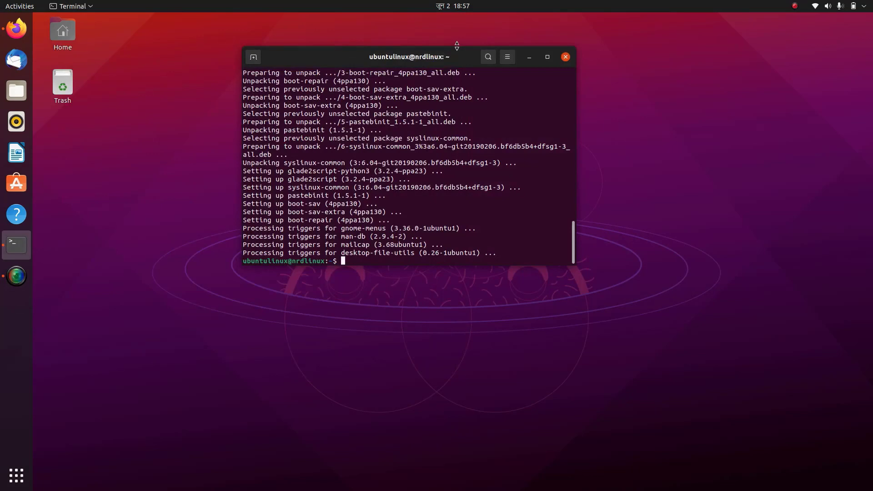